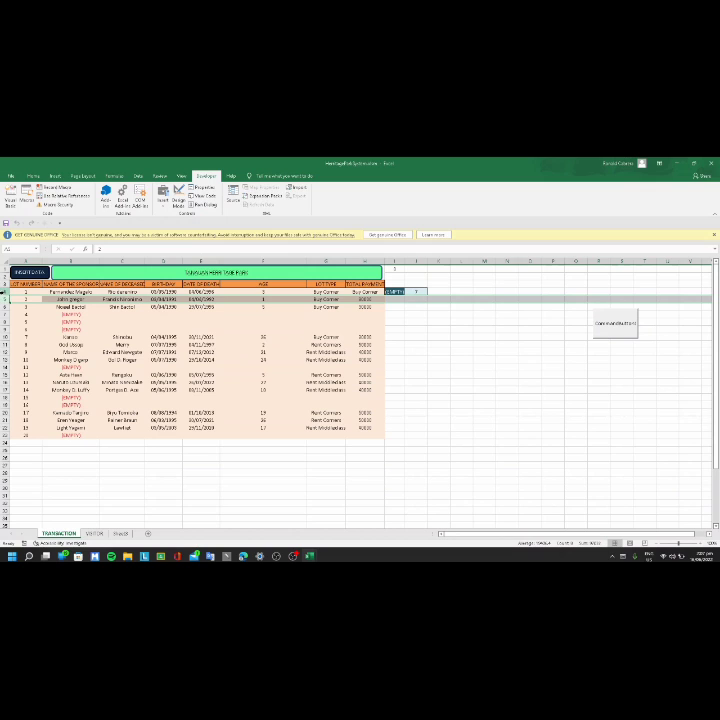
Open the data entry form, go to the transaction form and load the record for lot number 1
click(22, 275)
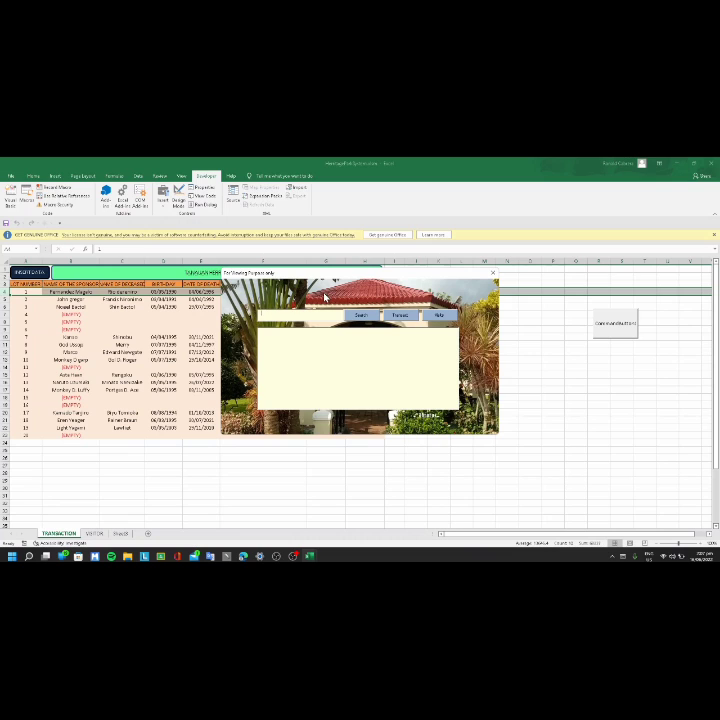
click(390, 315)
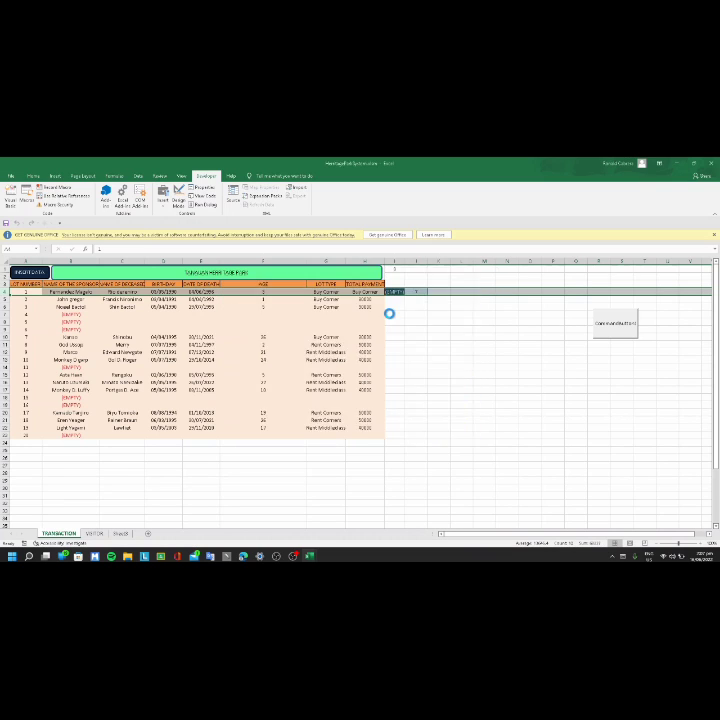
click(401, 297)
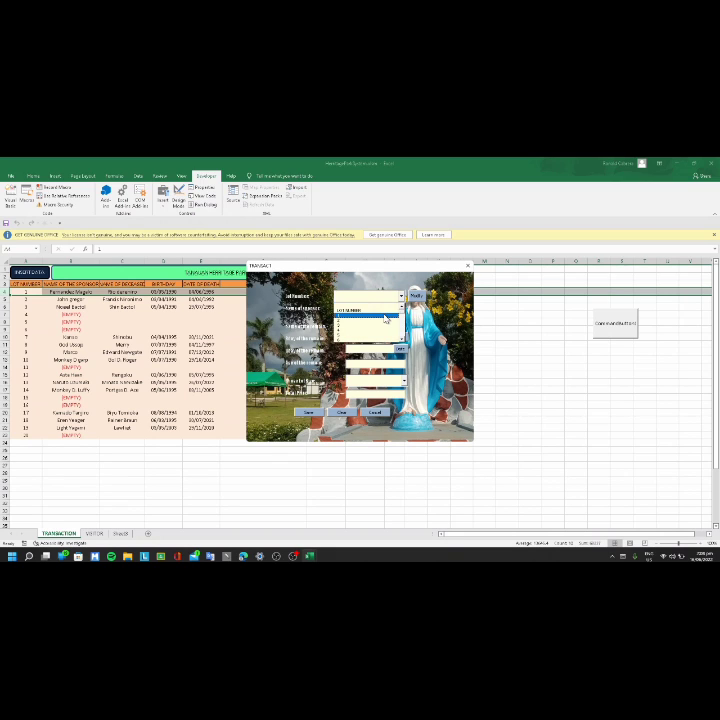
click(385, 317)
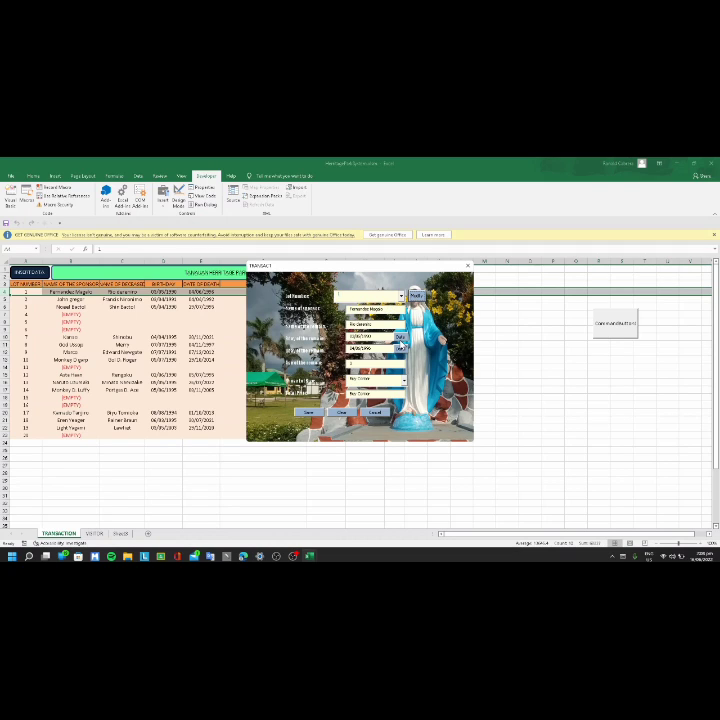
Enter a new birthday for the deceased by choosing its month, day and year
click(401, 339)
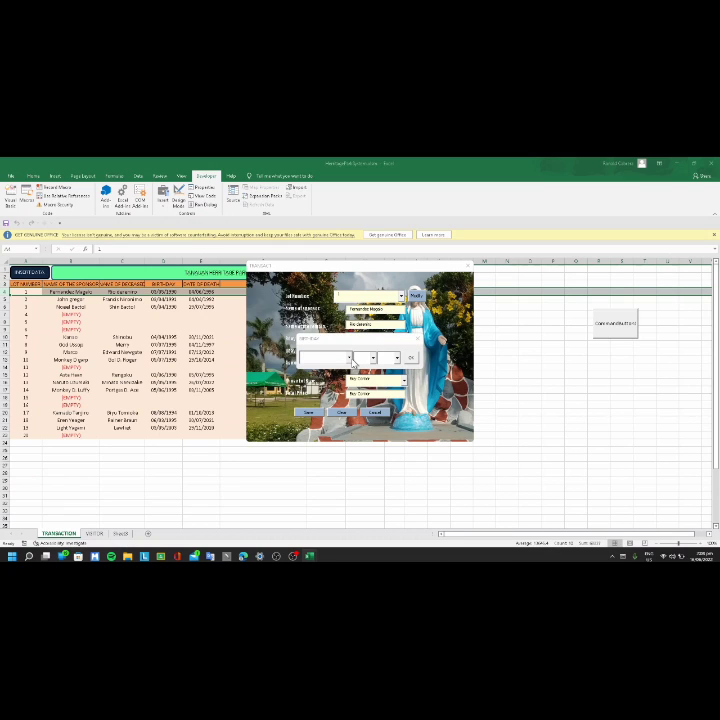
click(349, 358)
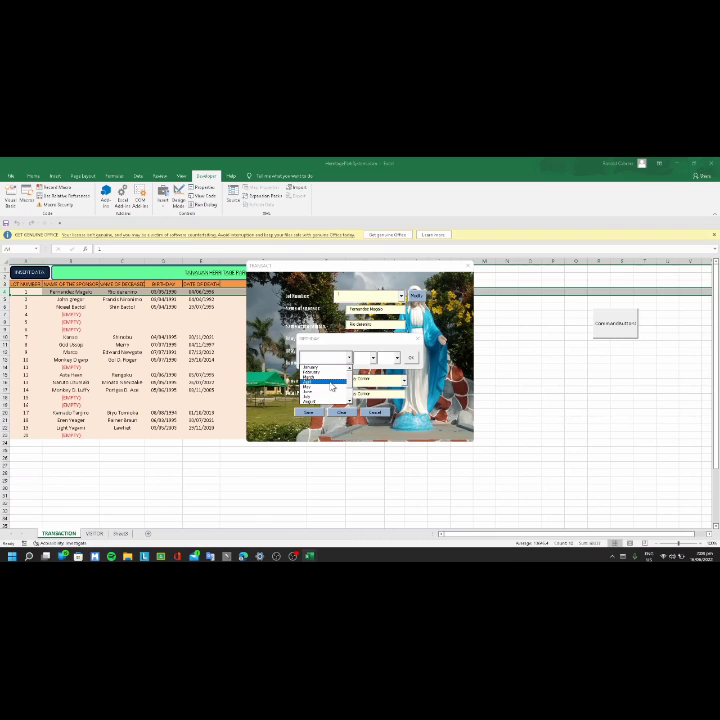
click(332, 386)
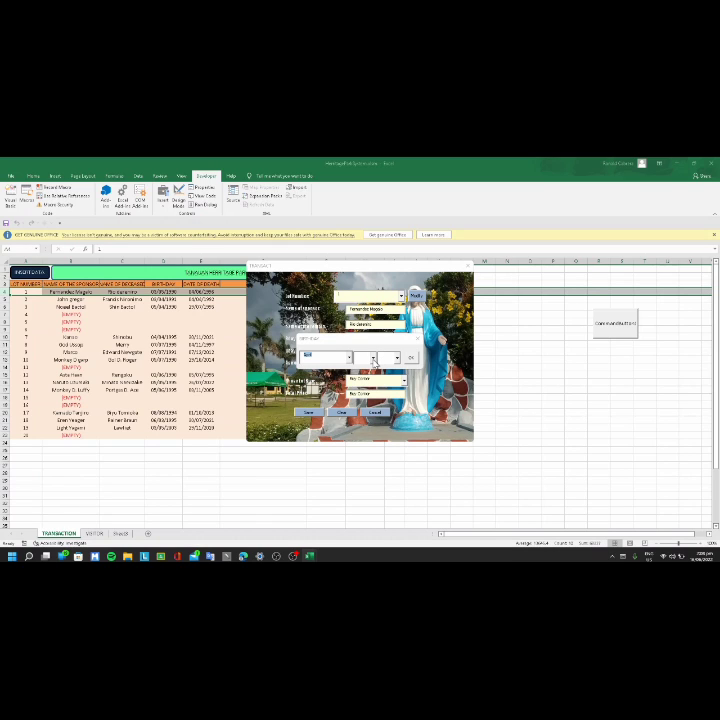
click(373, 358)
click(385, 368)
click(409, 357)
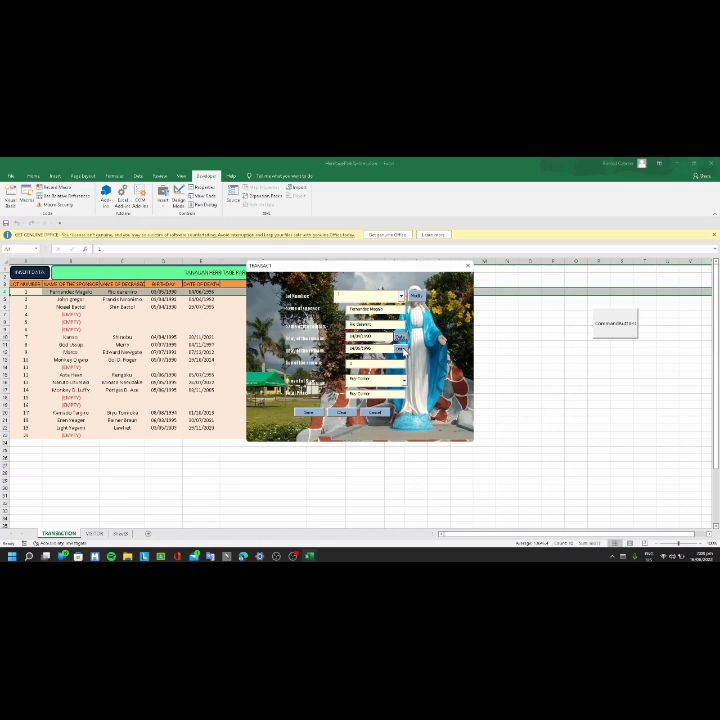
Set the date of death for lot 1 to March 05 and choose its year
click(401, 338)
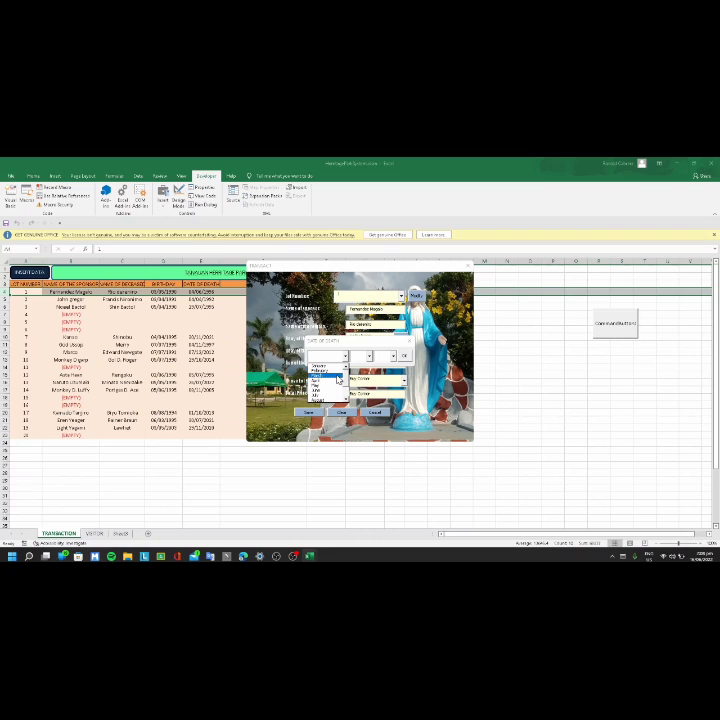
click(339, 378)
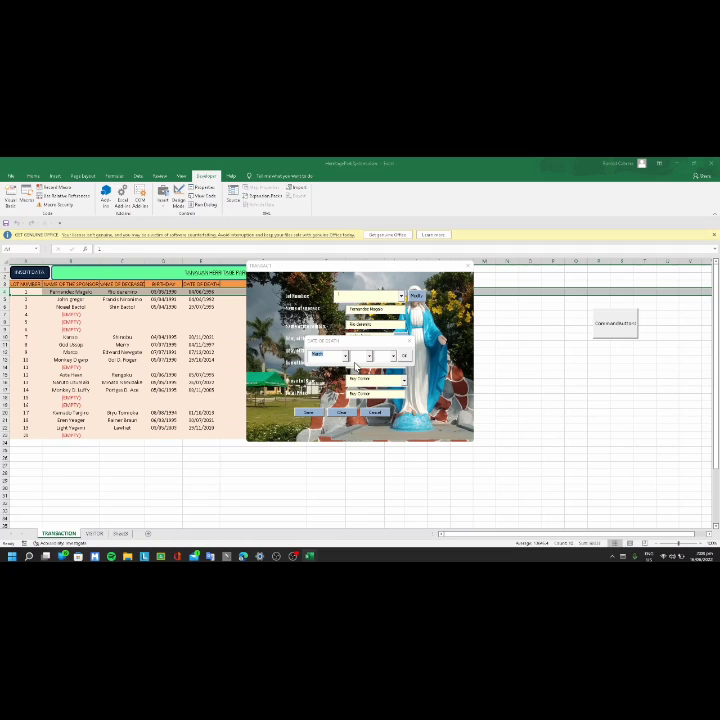
key(Tab)
click(391, 356)
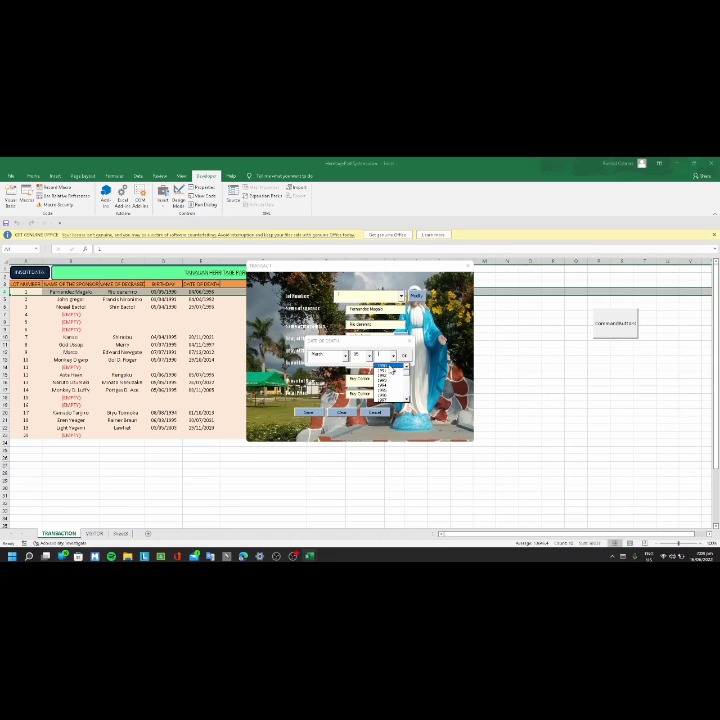
click(392, 372)
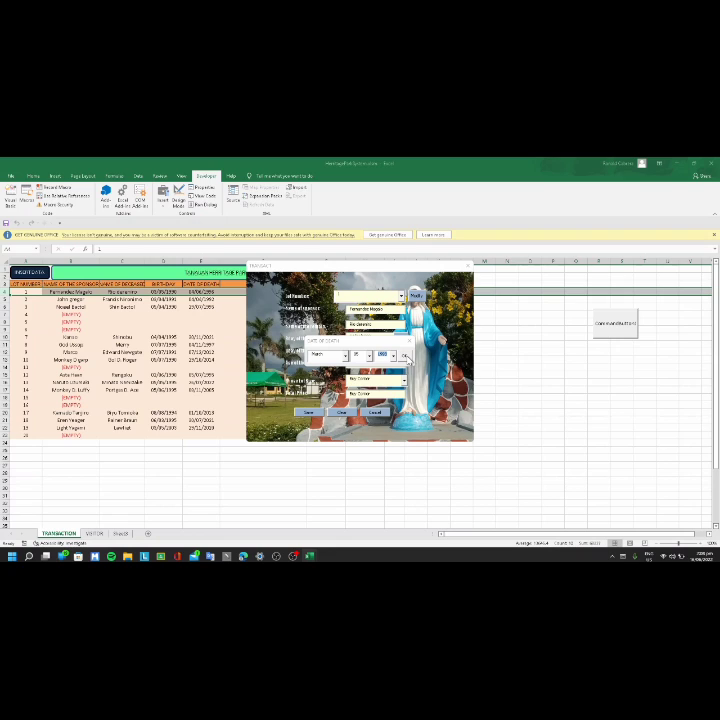
click(405, 357)
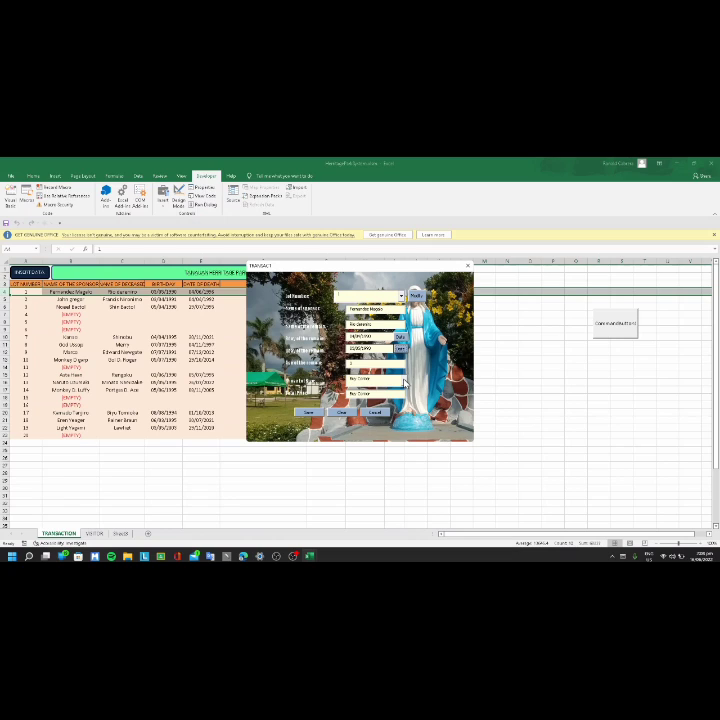
Choose the lot type for lot 1 and save the modified transaction record
click(404, 384)
click(316, 414)
click(318, 414)
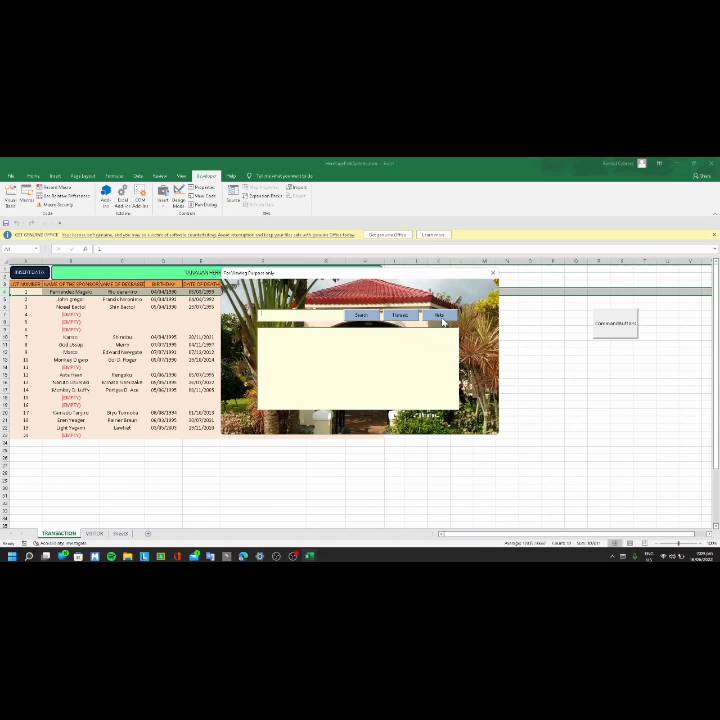
Fill in the visit form with the visitor's name, visit time, deceased's name and date 16/06/2022, and add the entry to the VISITOR sheet
click(442, 319)
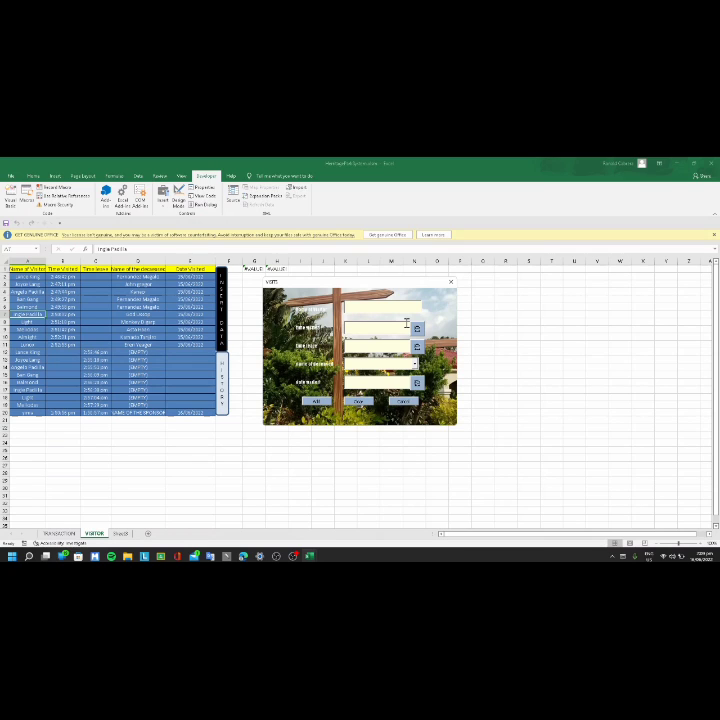
text(cas Ra)
click(417, 329)
click(415, 364)
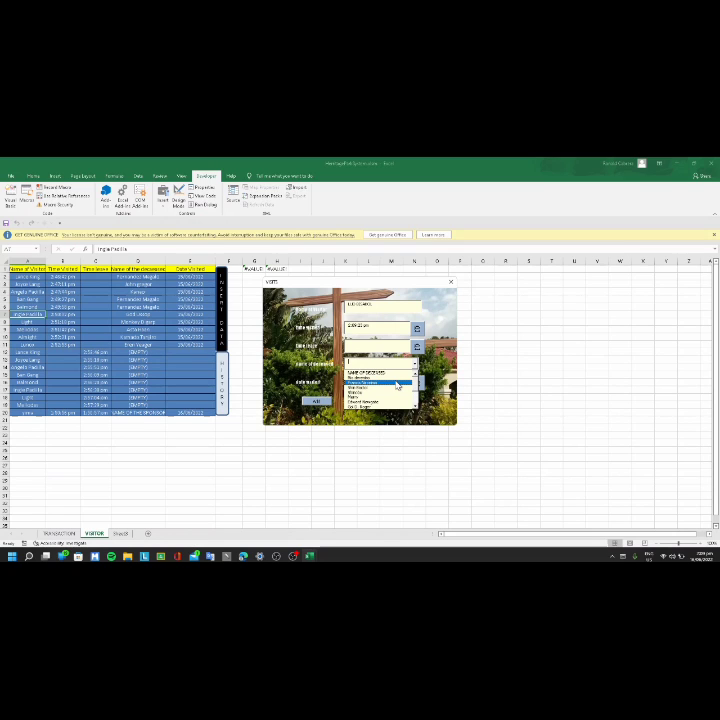
click(397, 385)
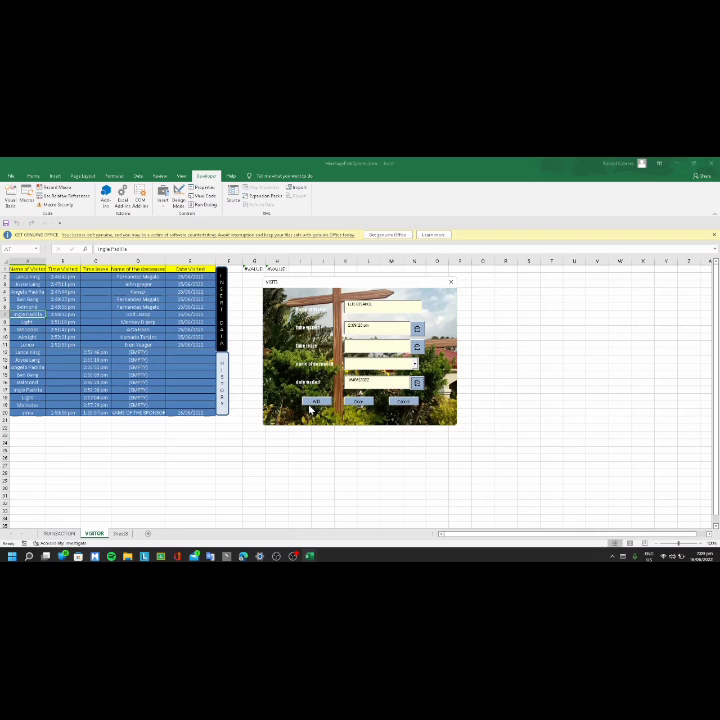
click(311, 404)
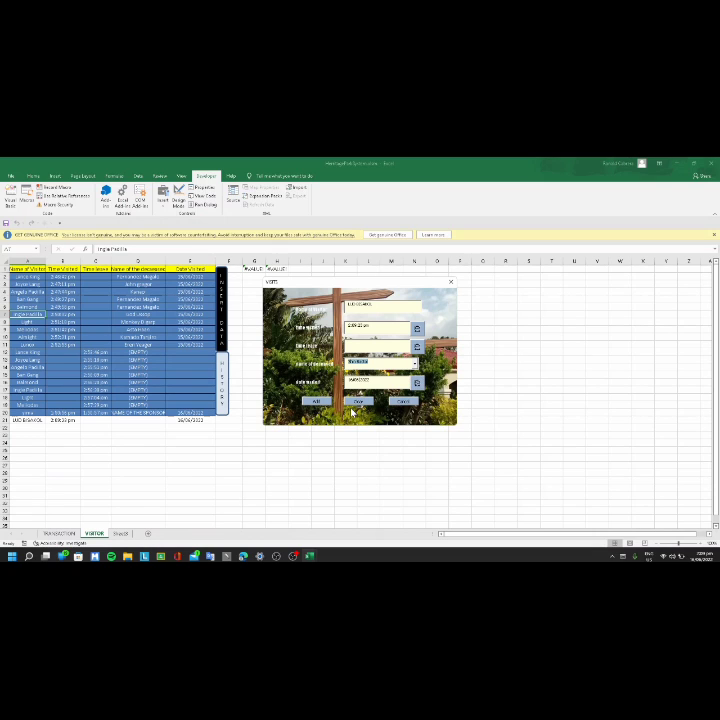
click(316, 402)
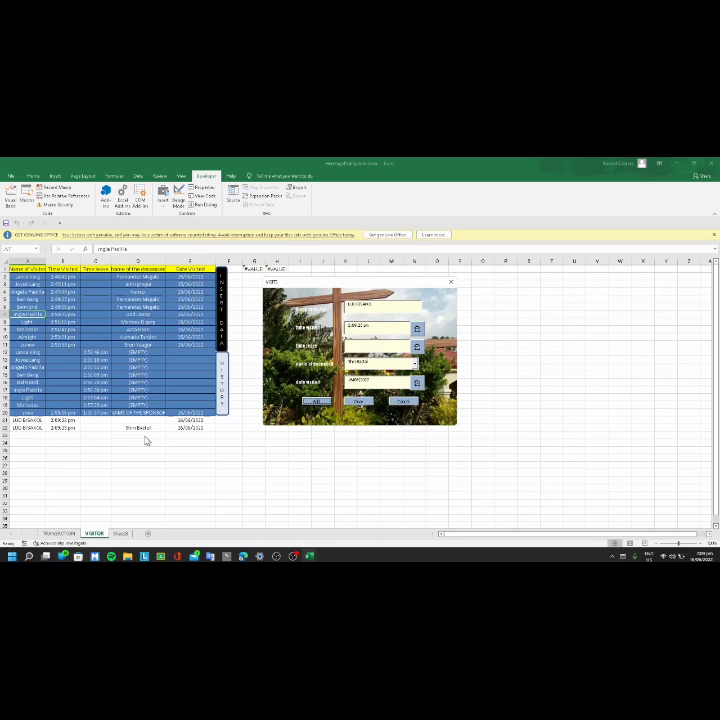
Open HISTORY from the VISITOR sheet, cancel the form and close the viewing form
click(222, 385)
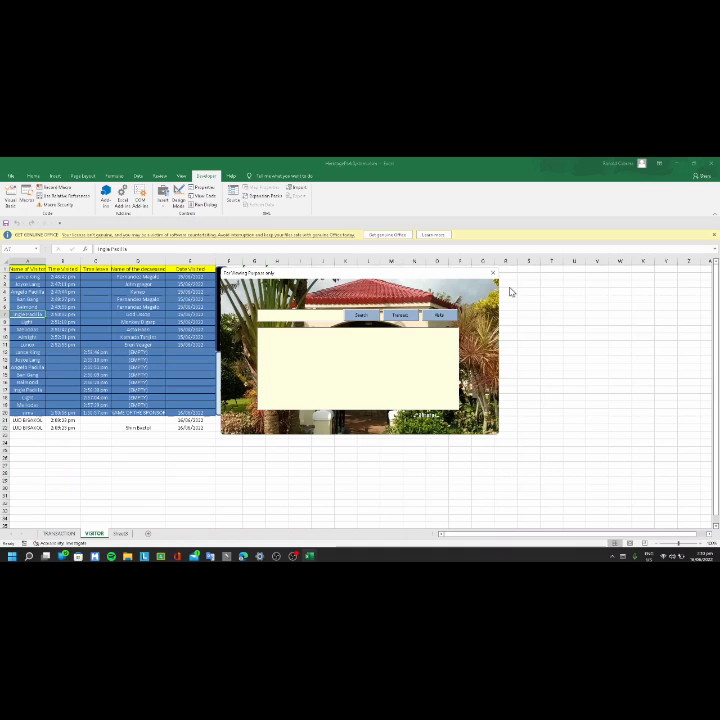
click(410, 404)
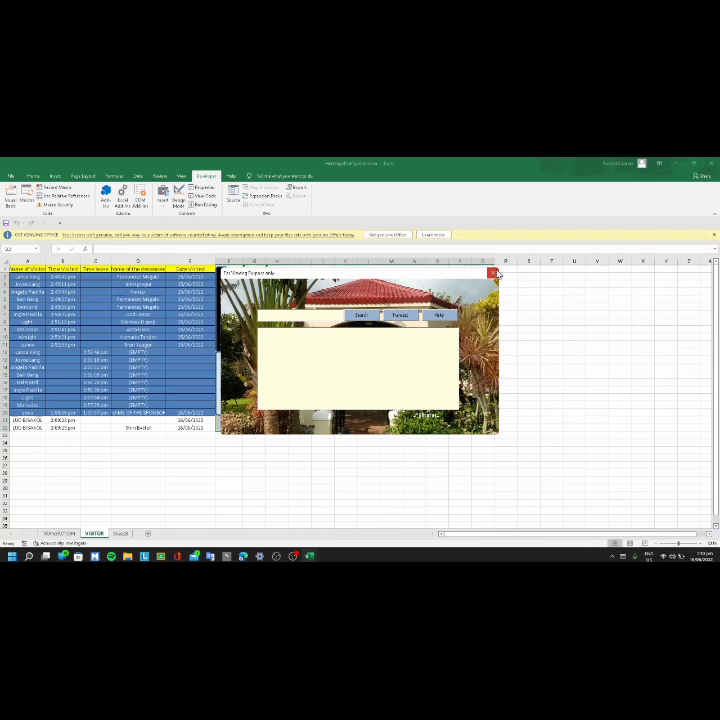
click(491, 272)
Review the visitor form's initialization code and the search form's search and sheet-activation code in the VBA editor
drag(508, 352, 505, 407)
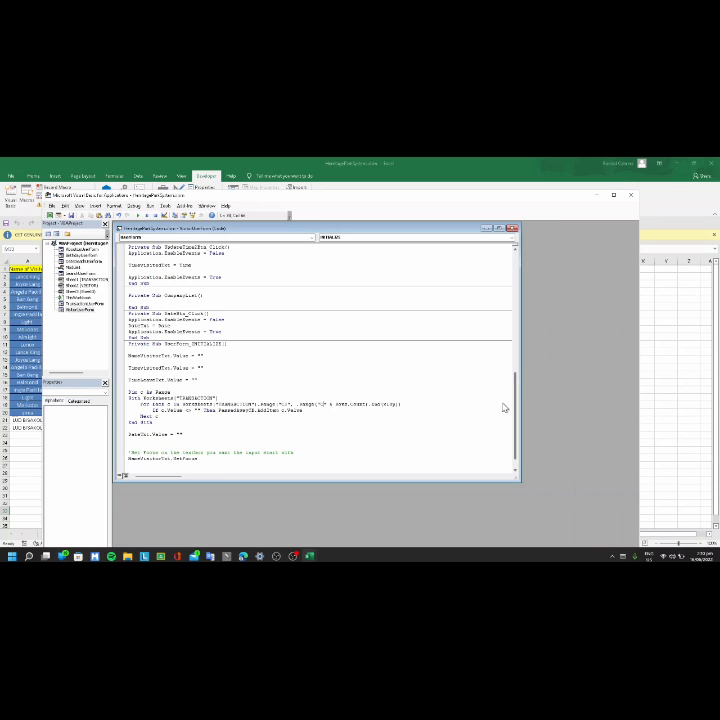
scroll(502, 409, down, 1)
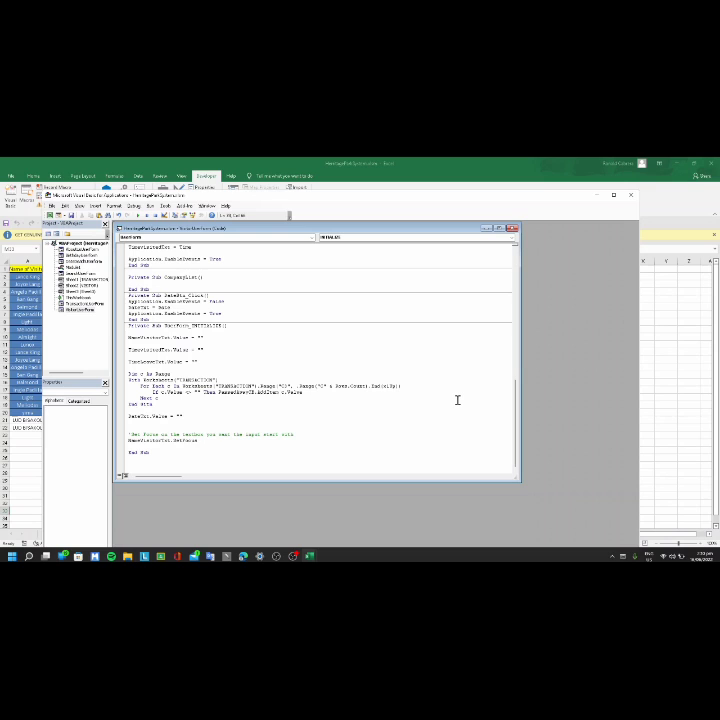
key(ctrl+Tab)
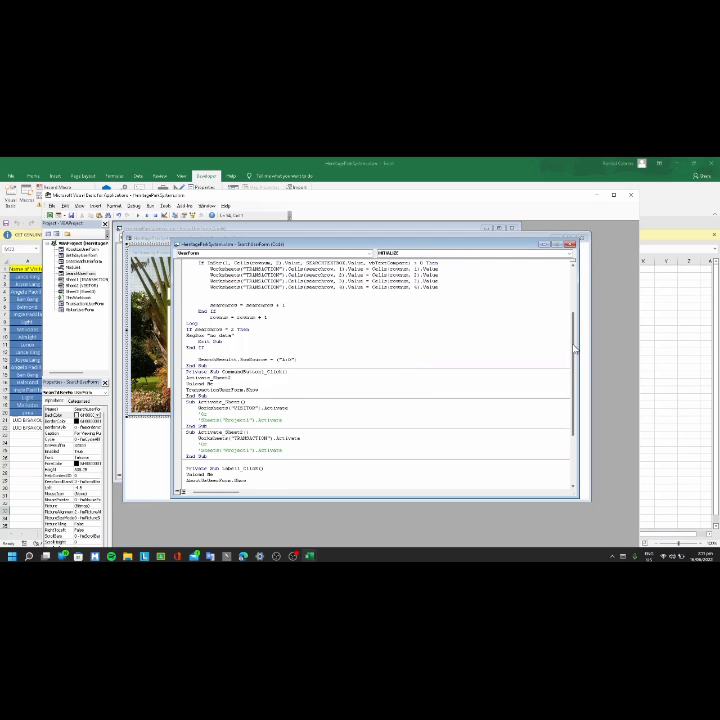
drag(575, 348, 575, 323)
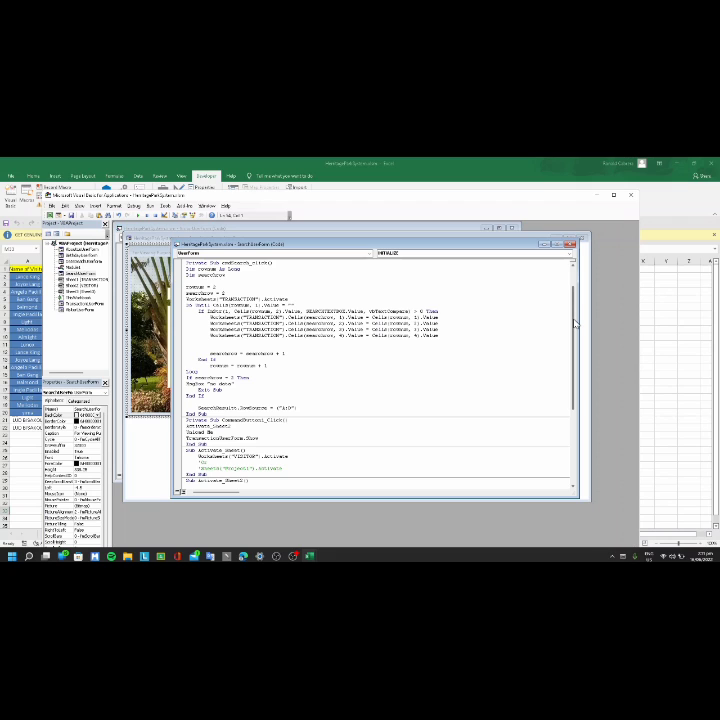
drag(575, 323, 580, 341)
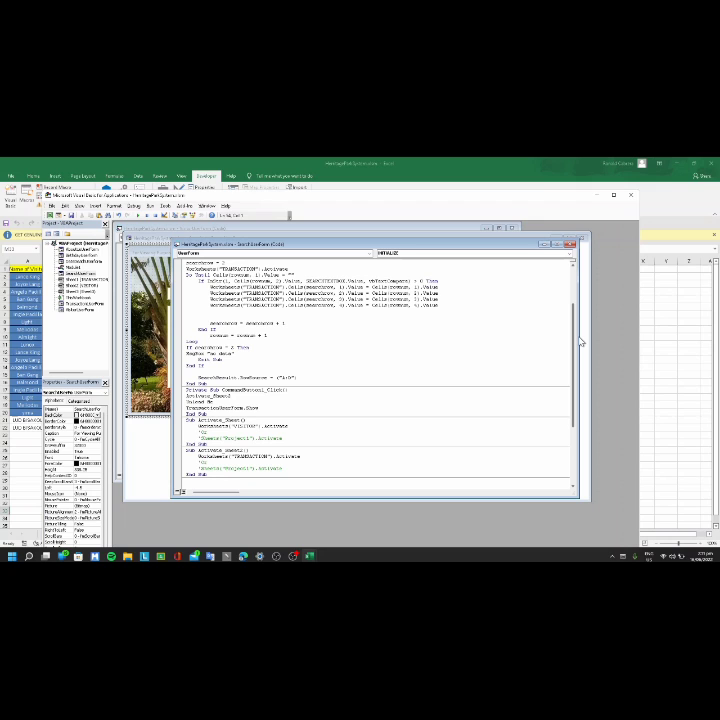
click(156, 252)
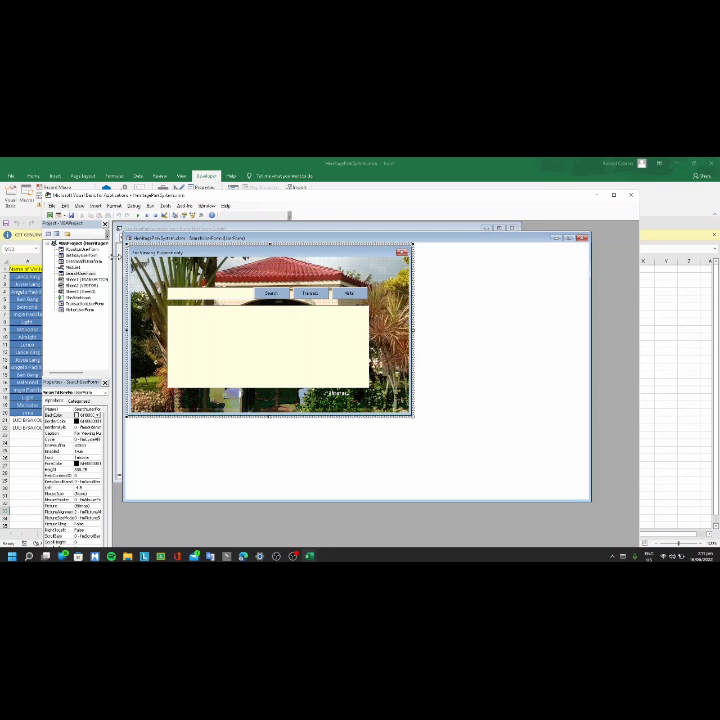
Open the date-of-death form's code, examine its month, day and OK-button procedures, and close the code window
double_click(94, 267)
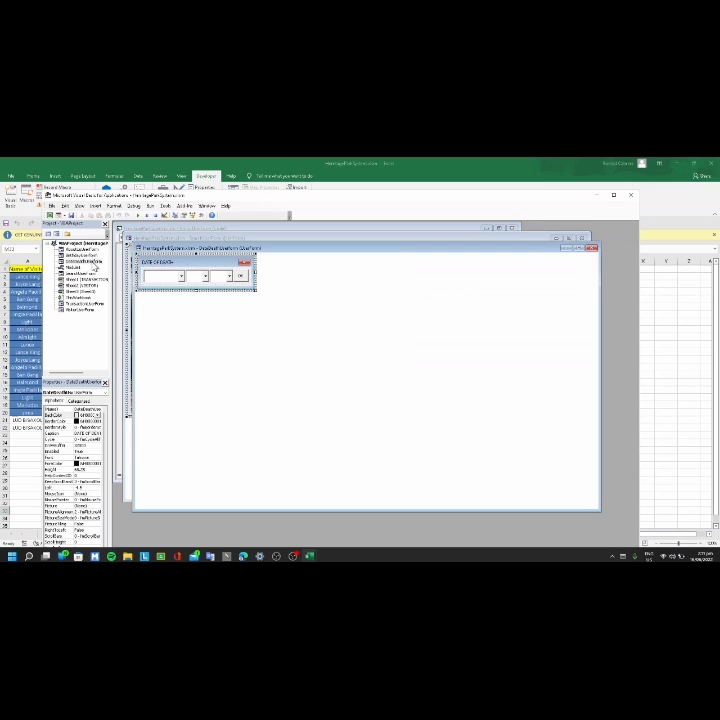
key(F7)
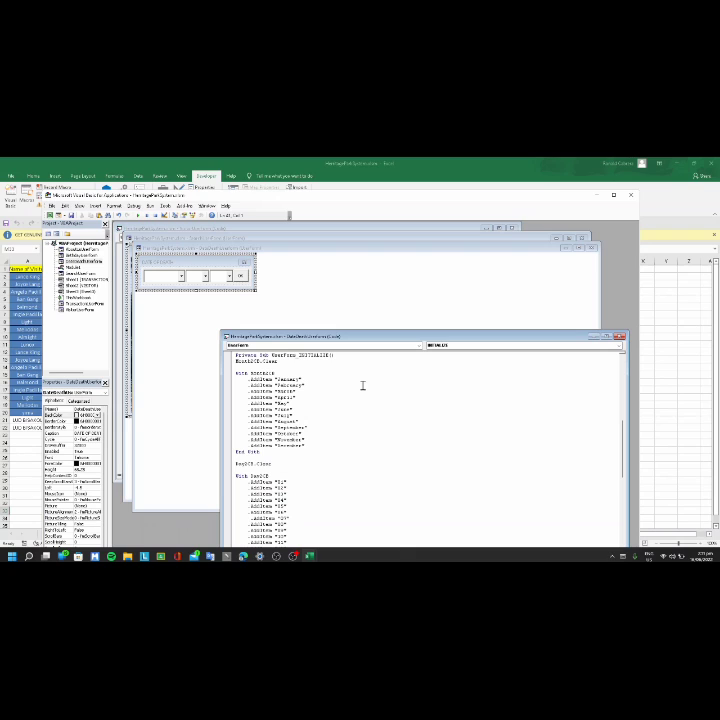
drag(310, 246, 311, 246)
mouse_move(570, 358)
mouse_down()
mouse_move(572, 270)
mouse_move(579, 370)
mouse_up()
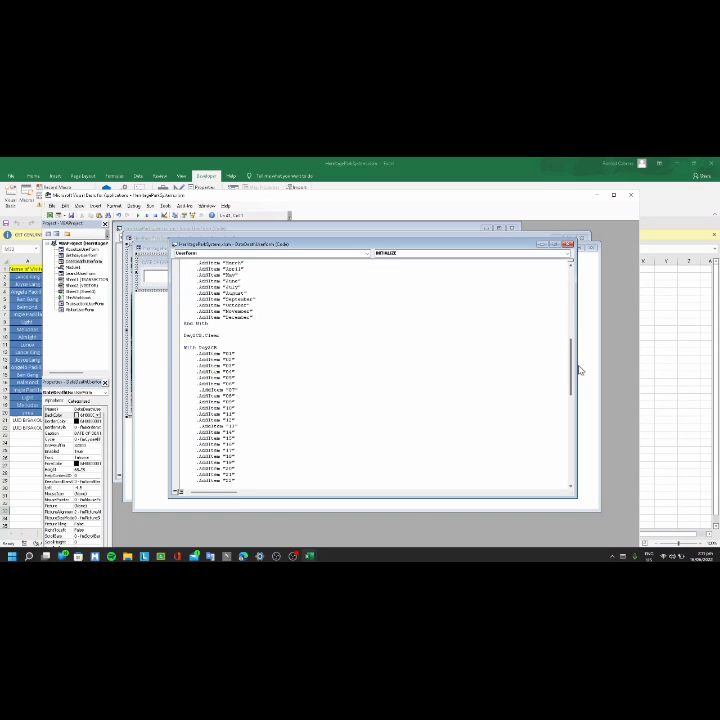
drag(579, 370, 585, 305)
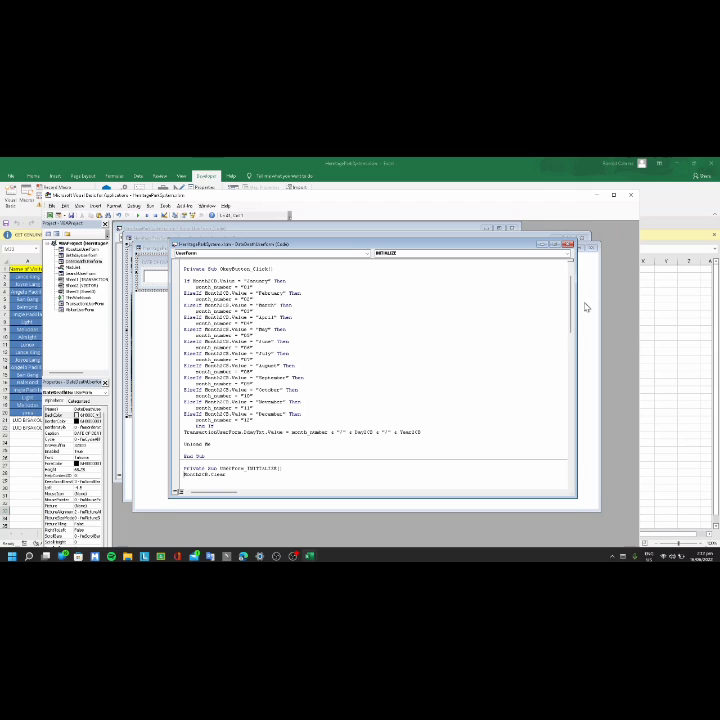
click(567, 246)
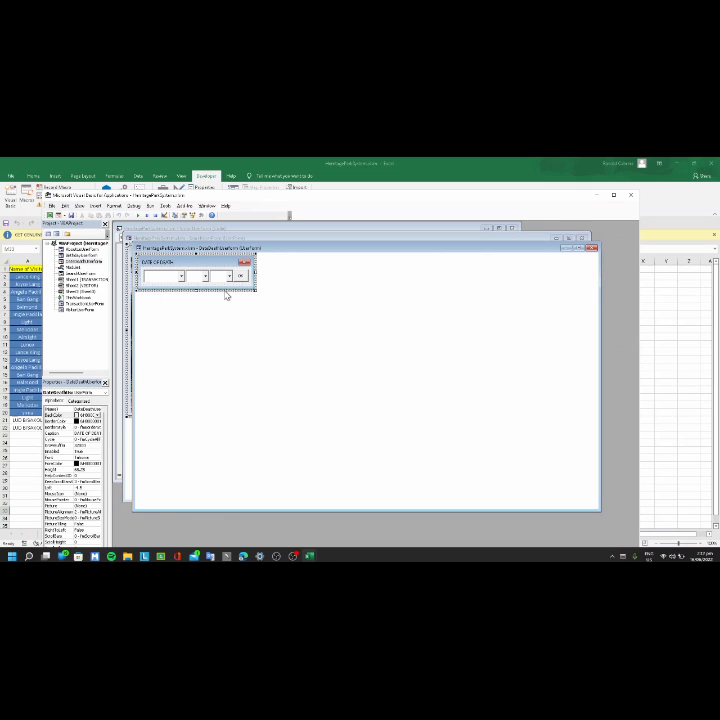
Open the birthday form and view its initialization code
double_click(92, 255)
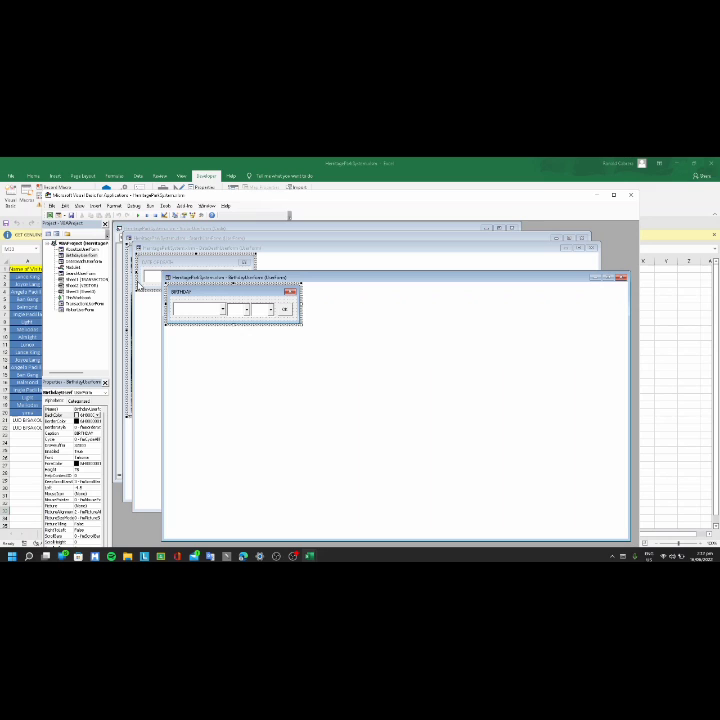
double_click(270, 322)
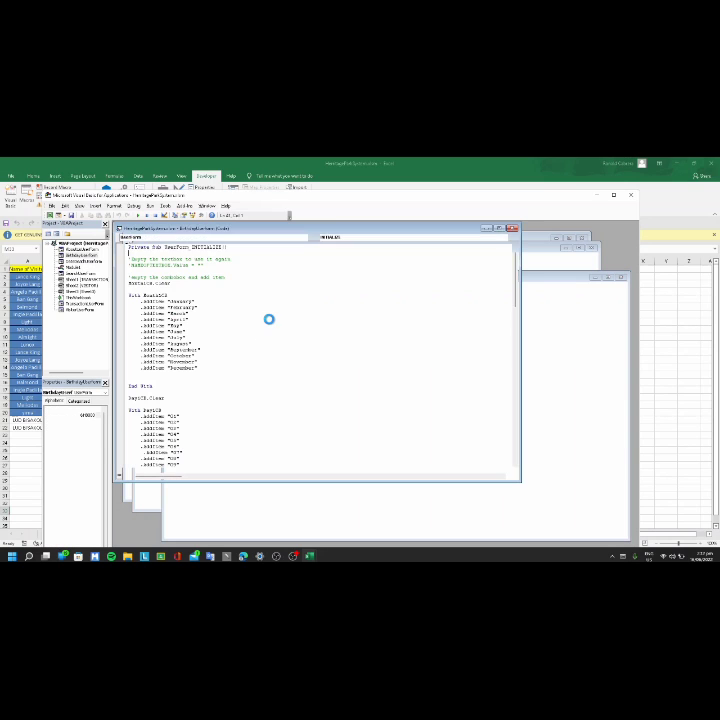